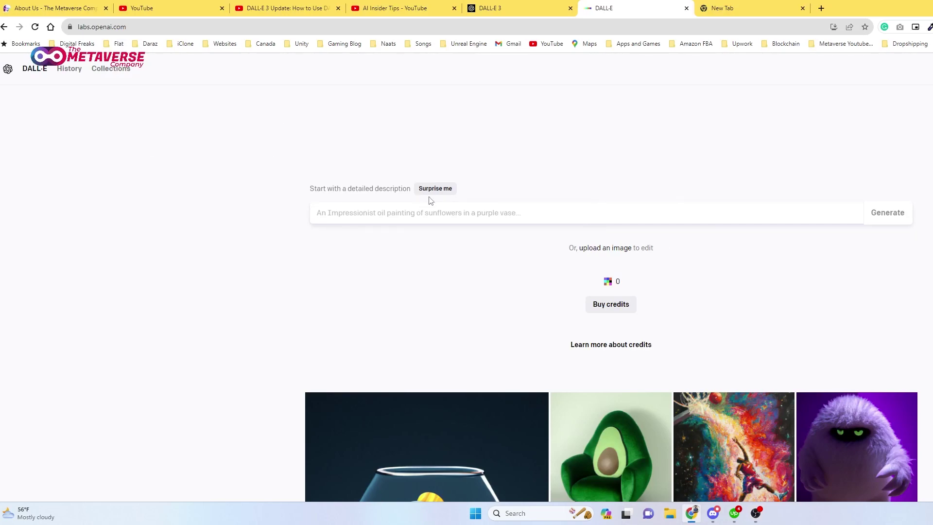
- Check the price and number of credits in the Buy credits offer, and cancel without purchasing
scroll(600, 232, "down", 2)
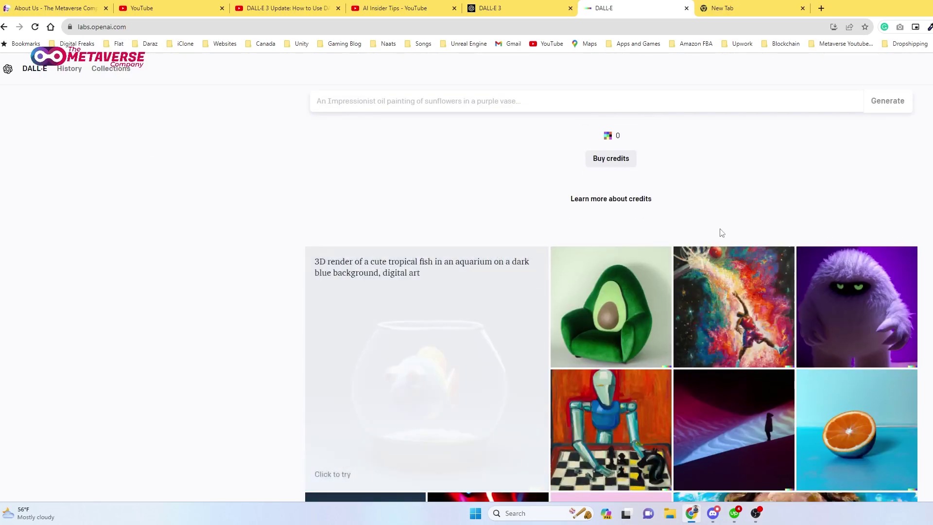
scroll(718, 233, "up", 2)
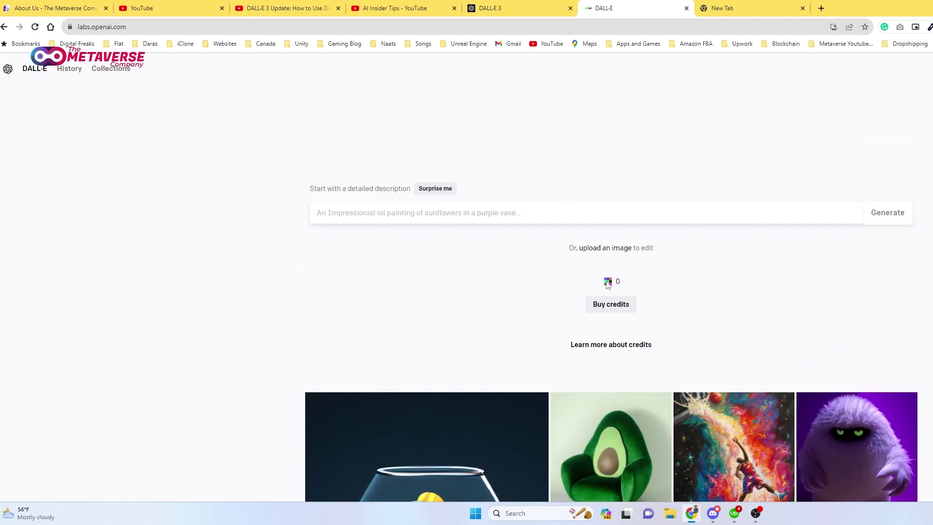
left_click(607, 306)
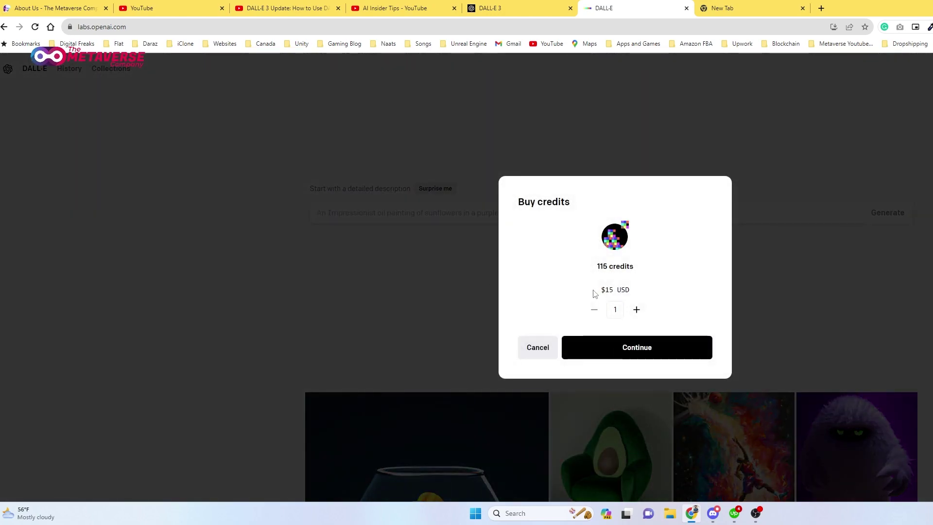
triple_click(593, 292)
left_click(641, 291)
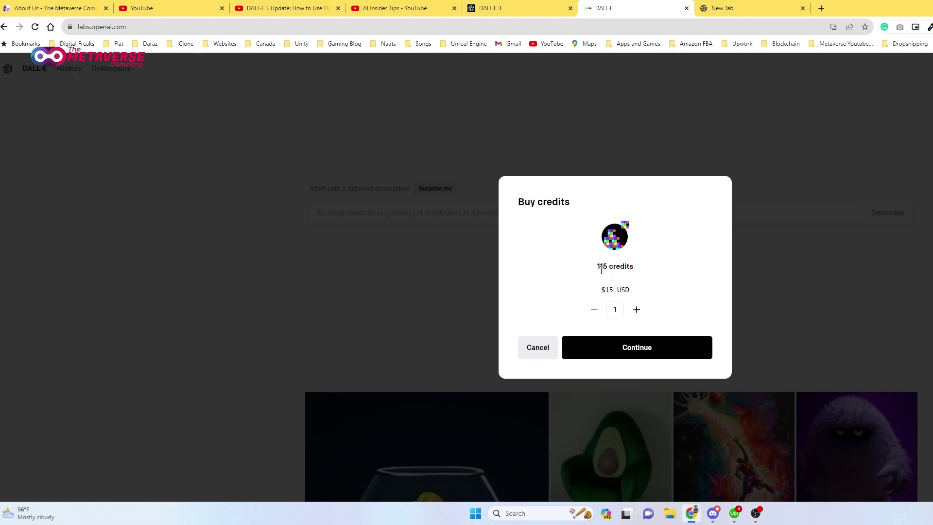
left_click_drag(596, 269, 620, 267)
left_click(535, 346)
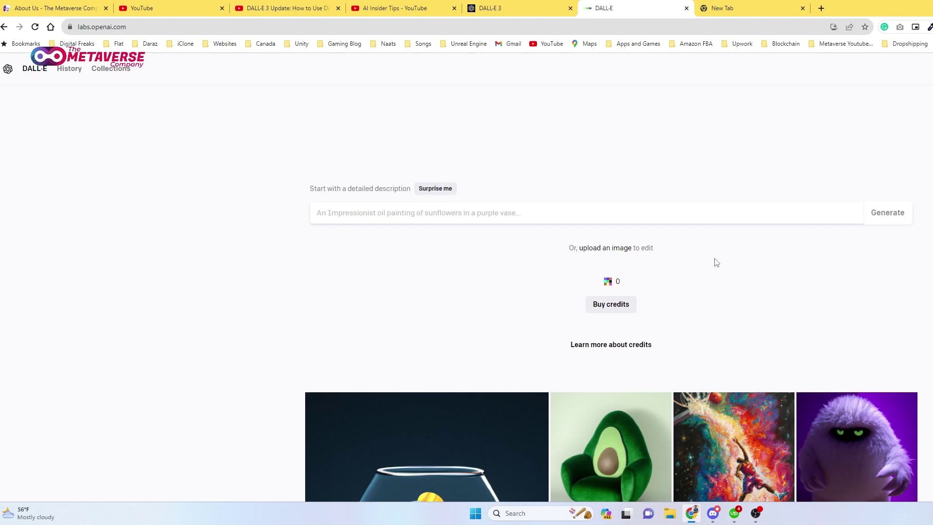
- Look through the example image gallery, reopen the credit purchase offer, and dismiss it
scroll(716, 262, "down", 2)
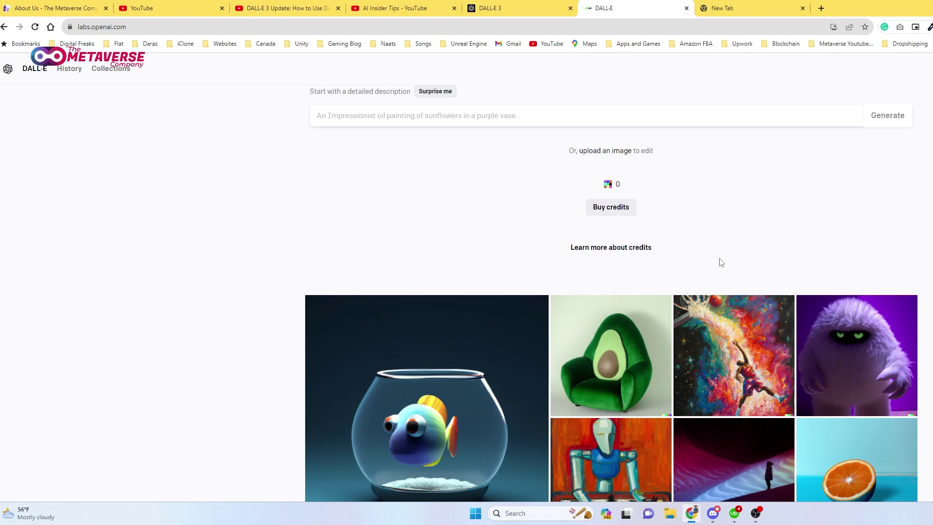
scroll(721, 263, "down", 6)
scroll(721, 262, "up", 4)
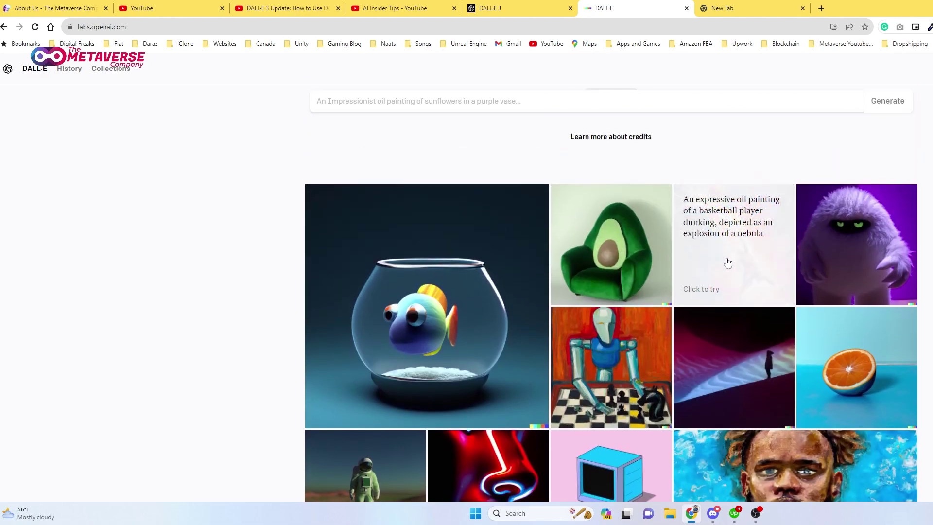
scroll(727, 263, "up", 4)
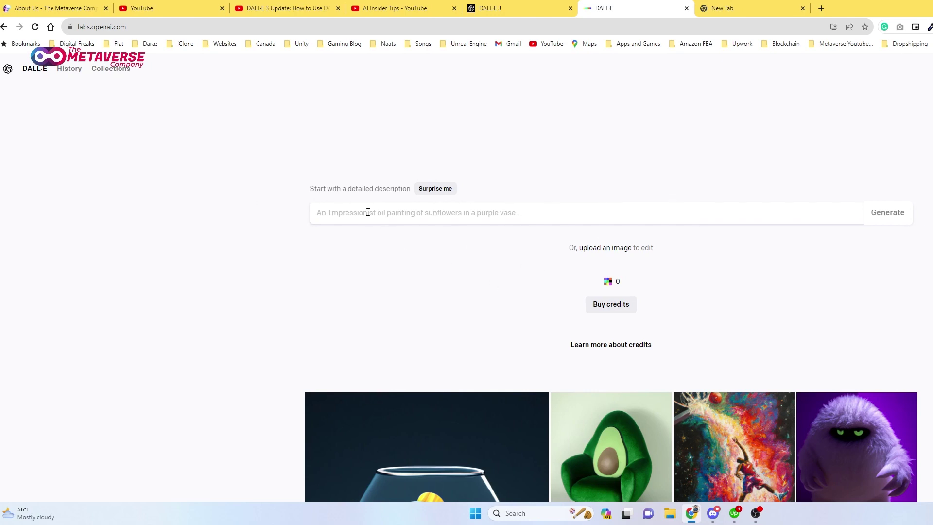
scroll(526, 275, "down", 4)
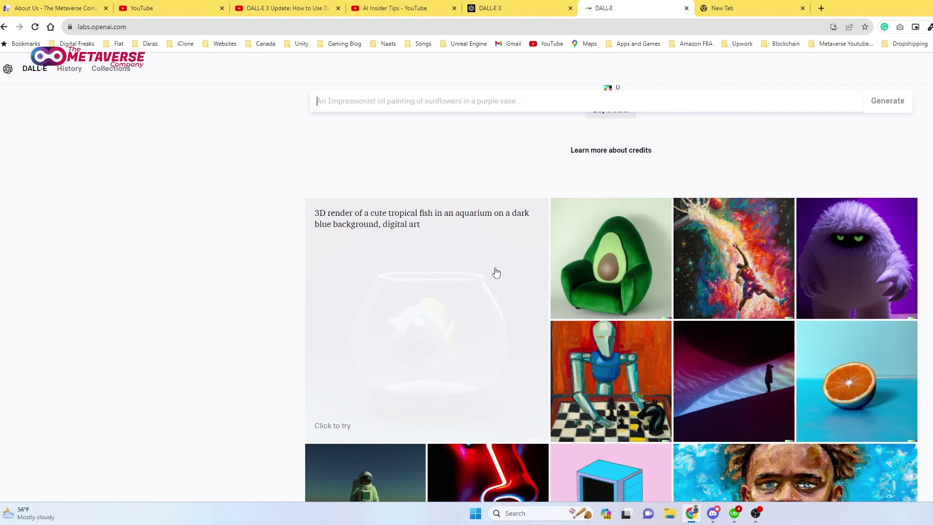
scroll(632, 268, "up", 3)
left_click(595, 256)
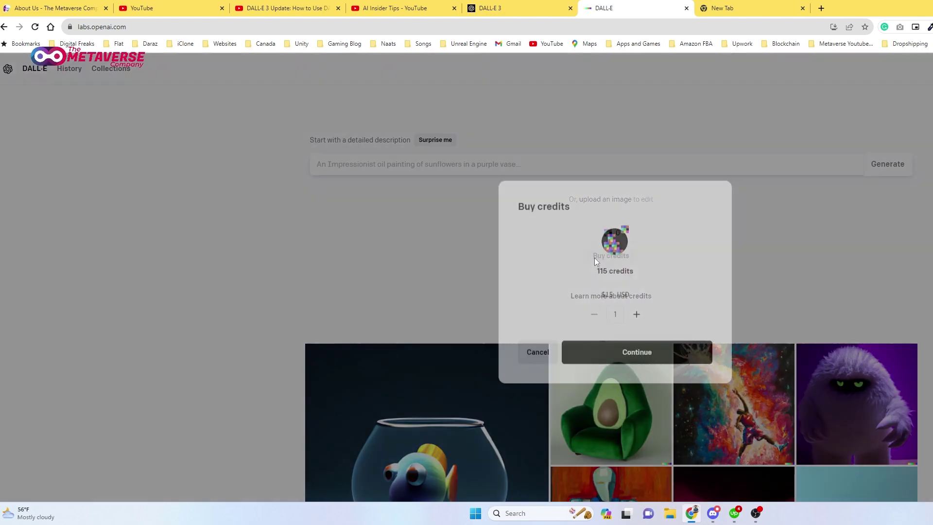
left_click(832, 296)
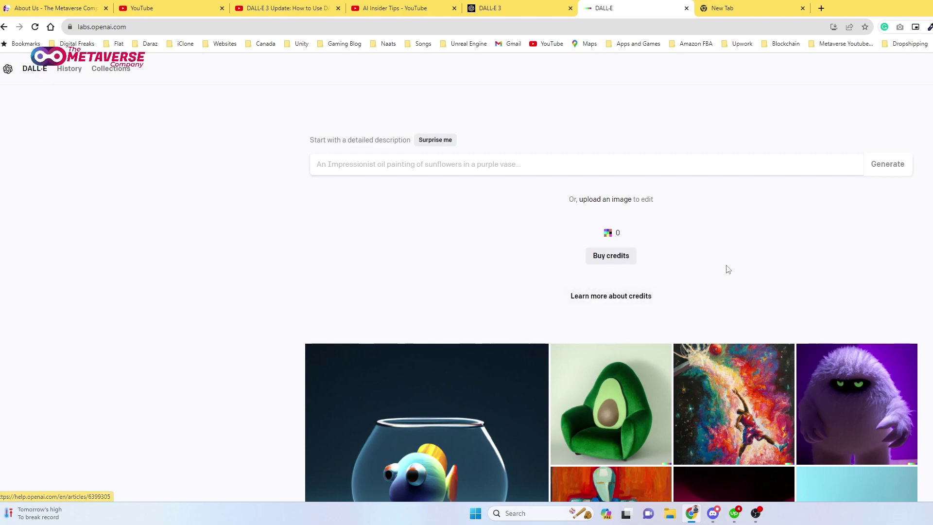
- Search Google for "bing image creator" in the empty browser tab
left_click(719, 7)
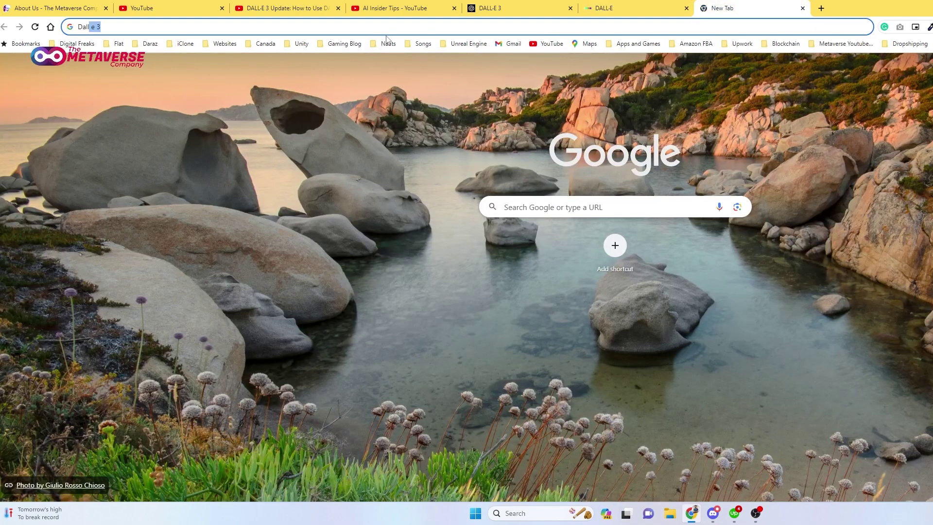
key("ctrl+w")
left_click(704, 8)
type("bing")
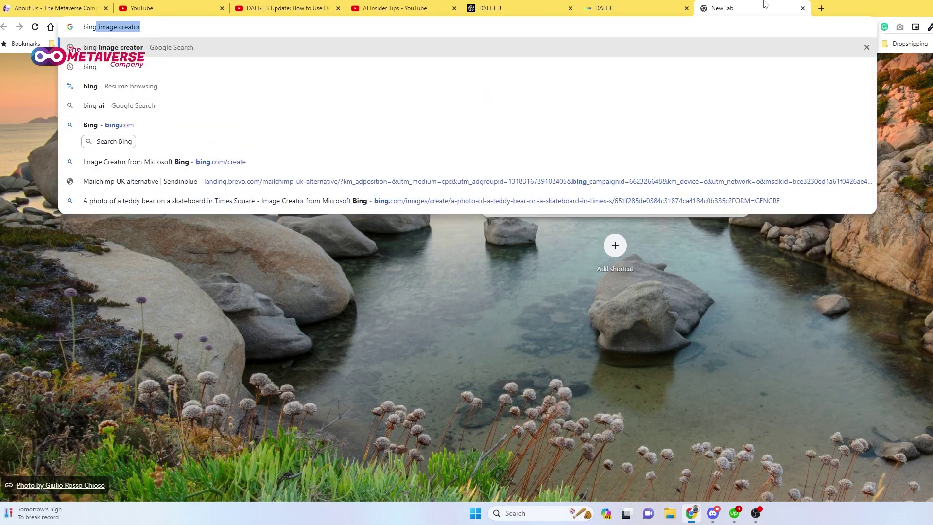
type(" imag")
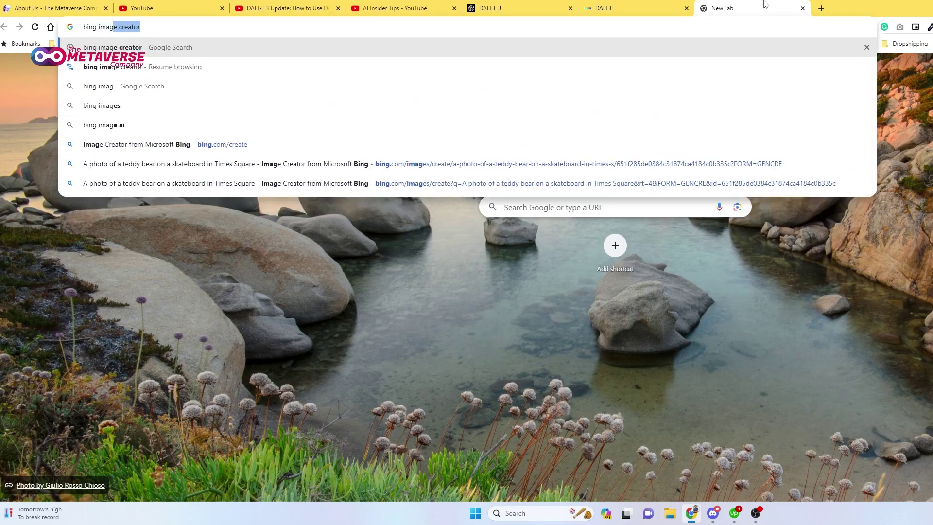
type("e creat")
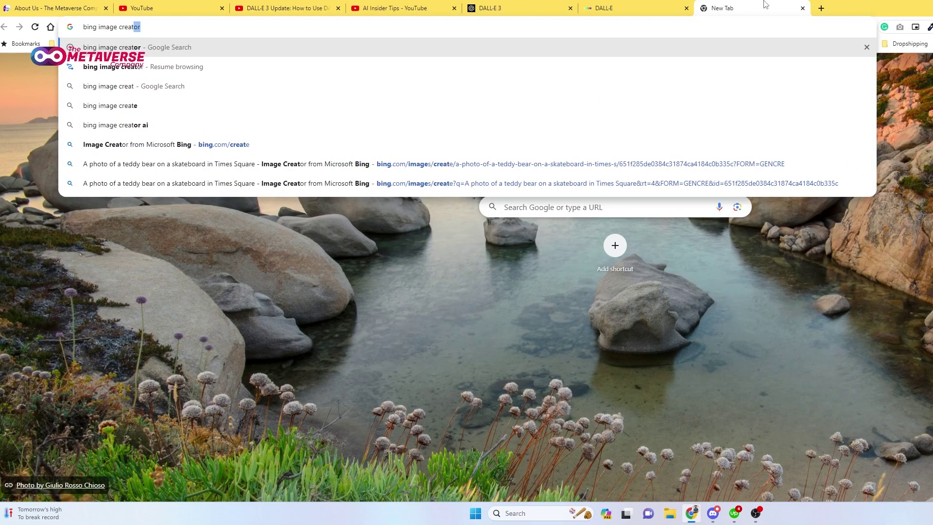
type("or")
key("Return")
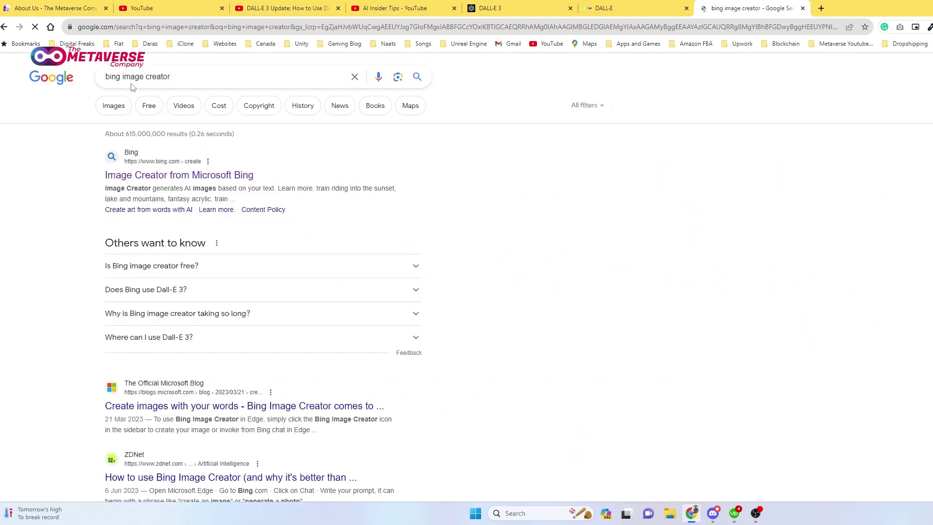
- Open Image Creator from Microsoft Bing, view its Creations page, and return to Explore ideas
left_click(179, 176)
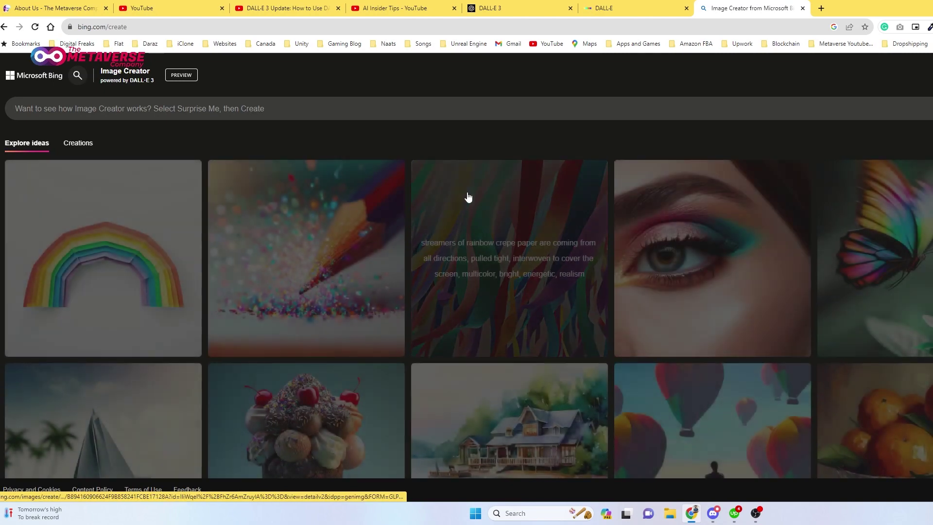
left_click(79, 143)
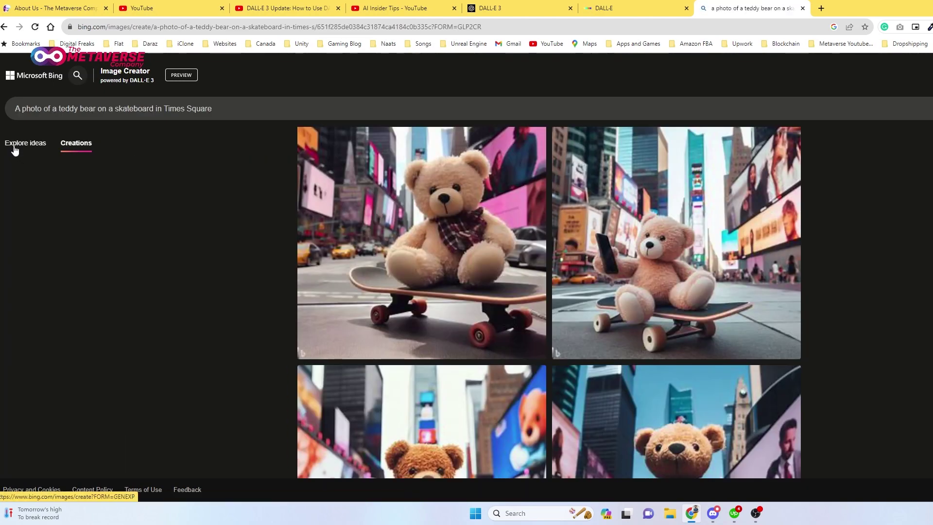
left_click(15, 146)
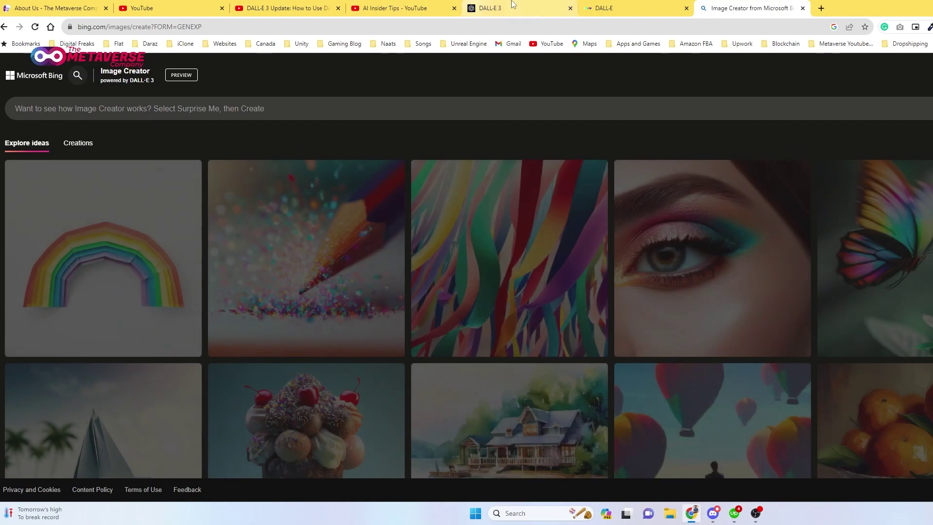
- Return to the DALL·E page, check the remaining credits, and browse the example gallery to its end for a sample prompt
left_click(631, 7)
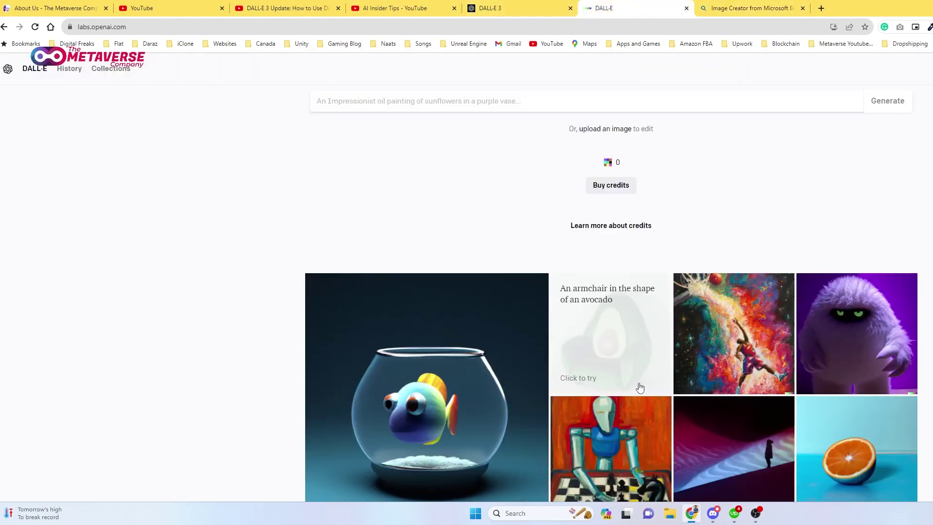
scroll(639, 388, "down", 8)
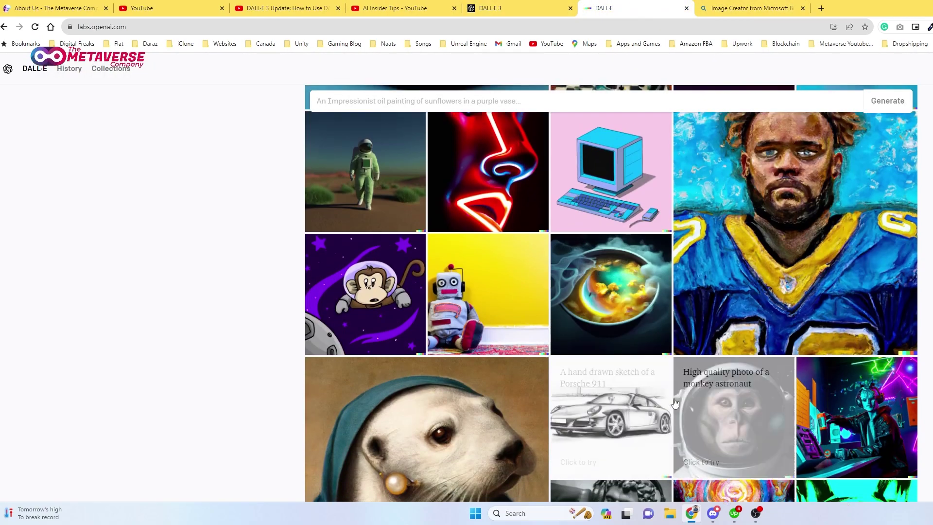
scroll(674, 402, "up", 10)
double_click(617, 281)
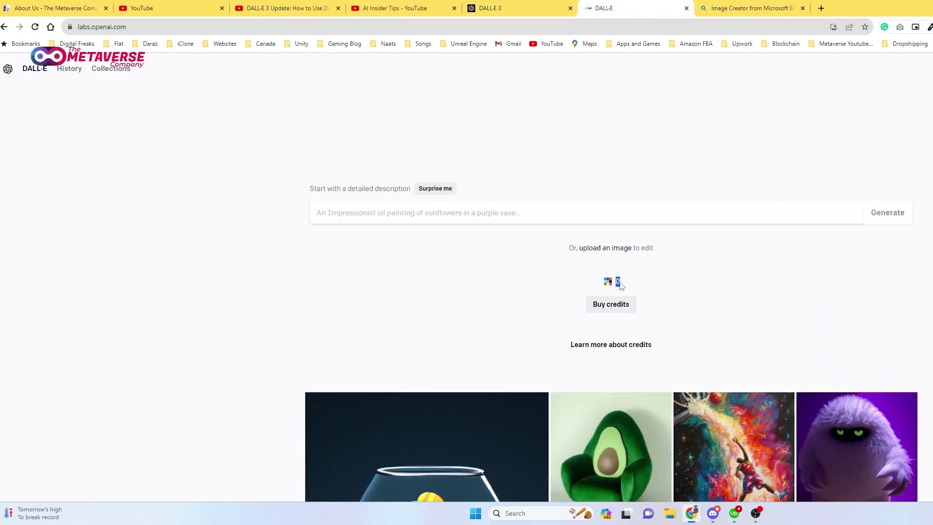
scroll(758, 374, "down", 12)
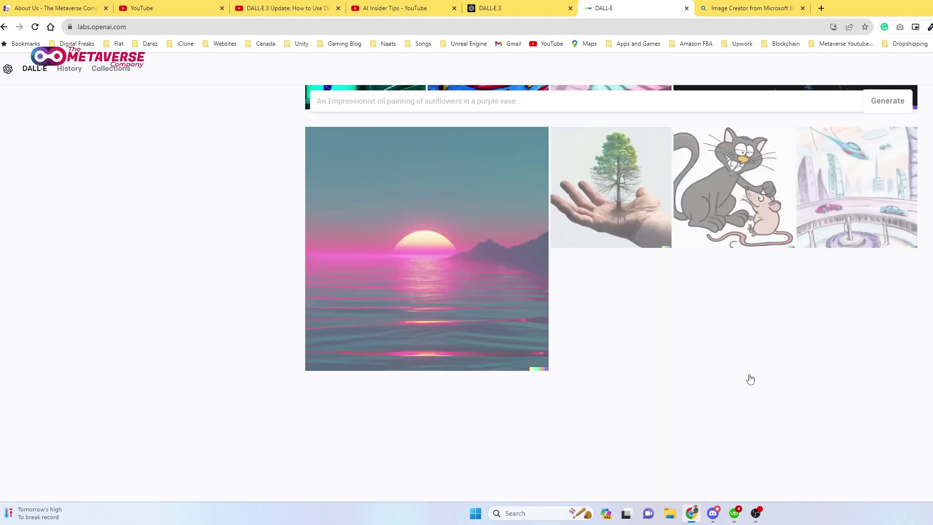
scroll(496, 348, "down", 1)
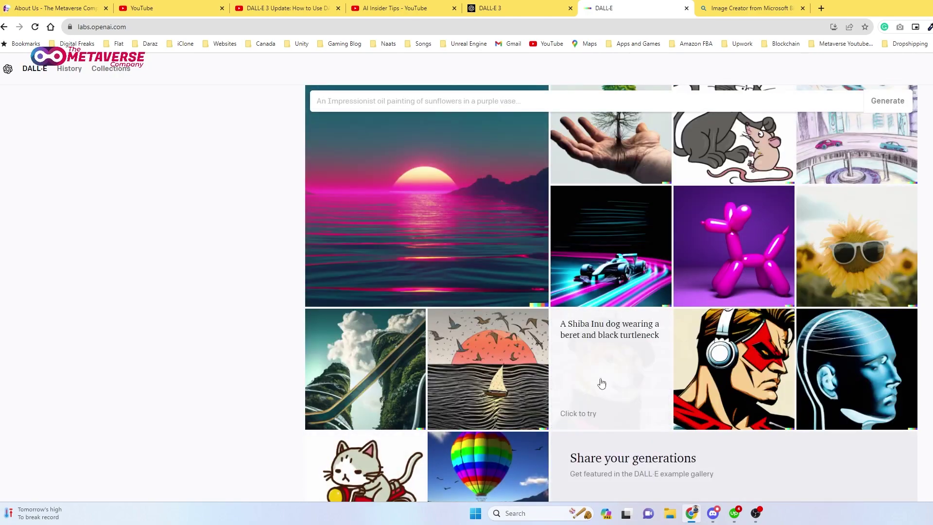
scroll(546, 418, "down", 2)
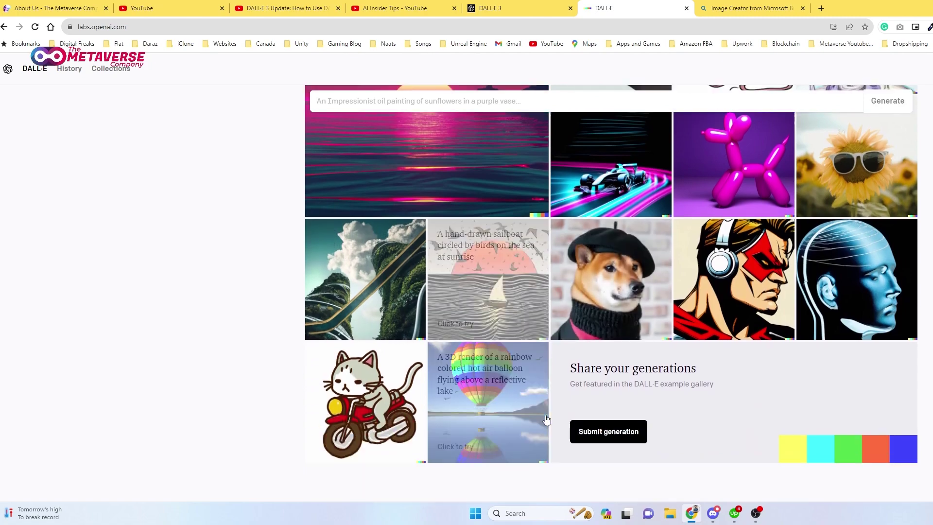
scroll(626, 296, "up", 2)
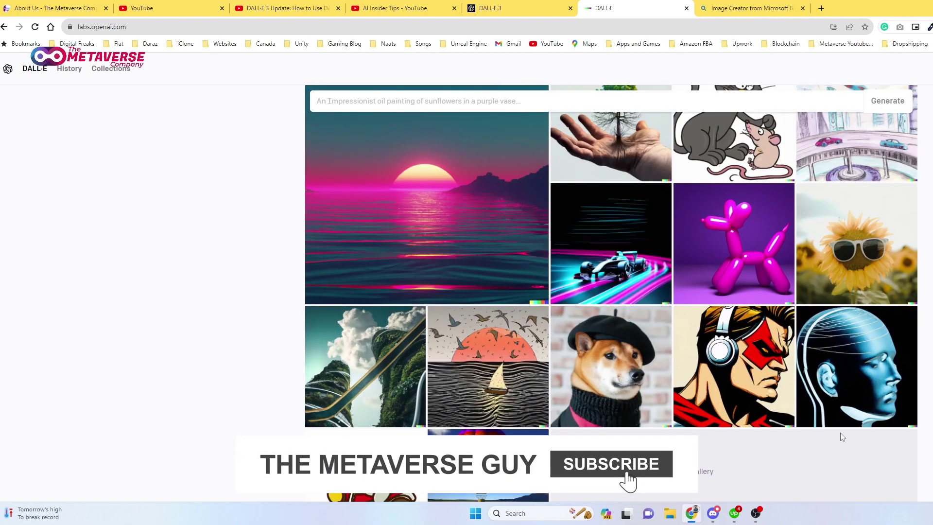
- Open the Formula 1 car example in the gallery and copy its prompt "A Formula 1 car driving on a neon road"
left_click(626, 266)
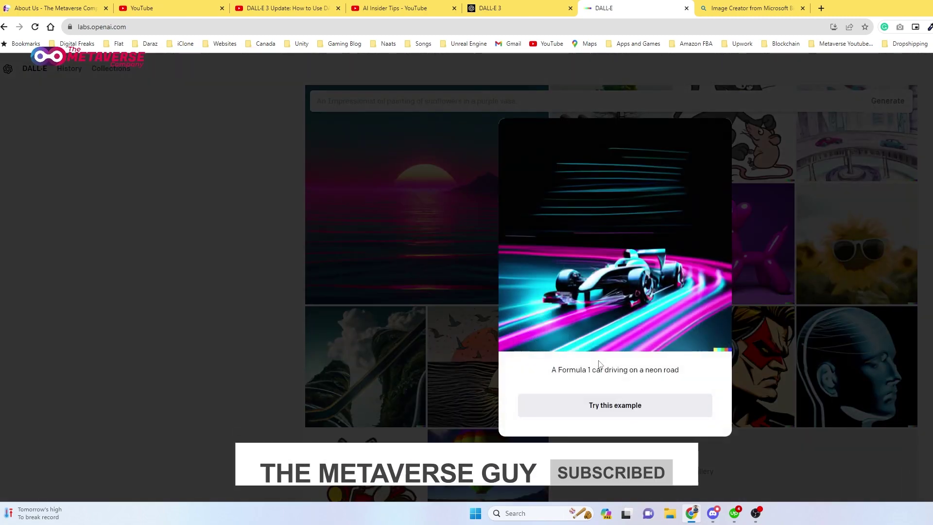
triple_click(581, 372)
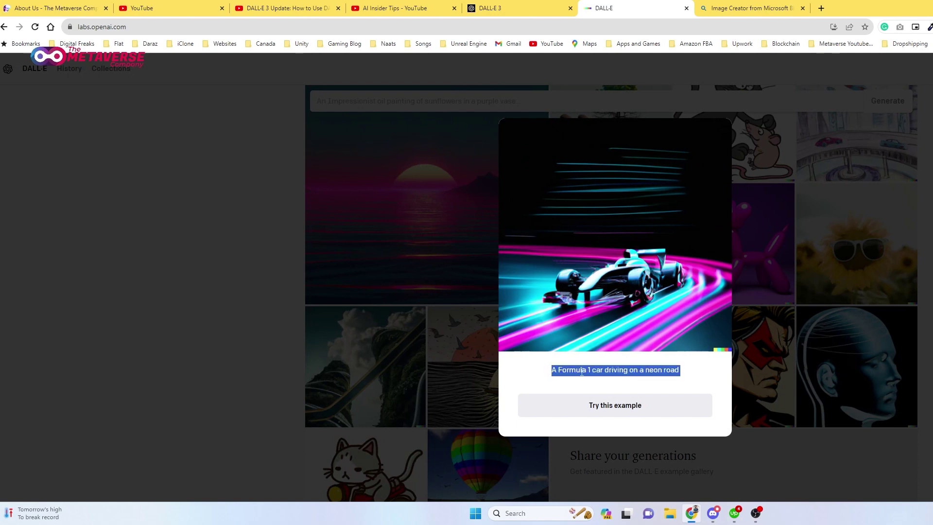
right_click(598, 370)
left_click(615, 378)
right_click(607, 370)
left_click(628, 378)
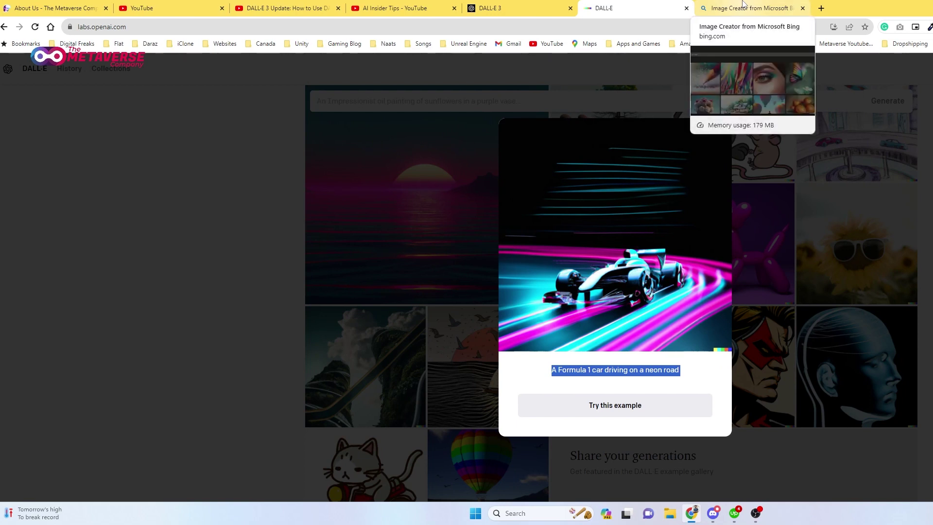
right_click(598, 369)
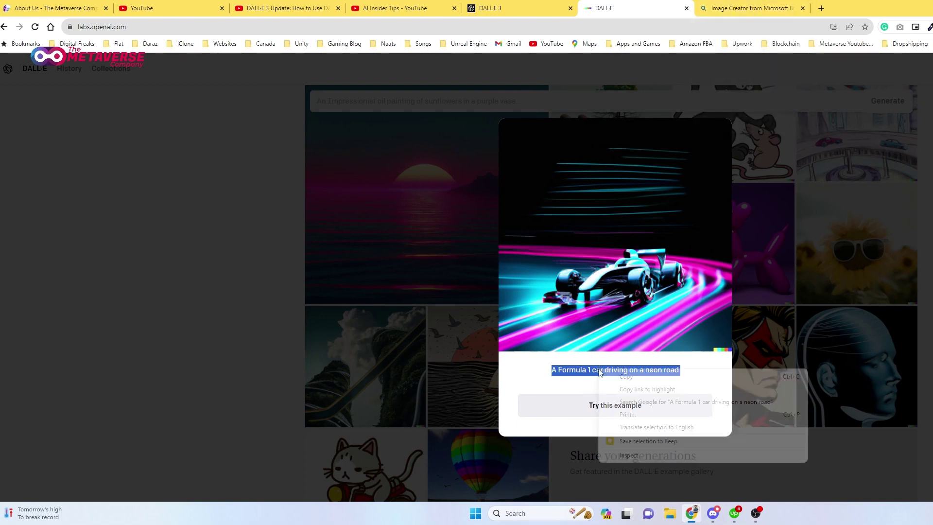
left_click(620, 377)
- Switch to Bing Image Creator and generate images from the copied prompt "A Formula 1 car driving on a neon road"
left_click(750, 8)
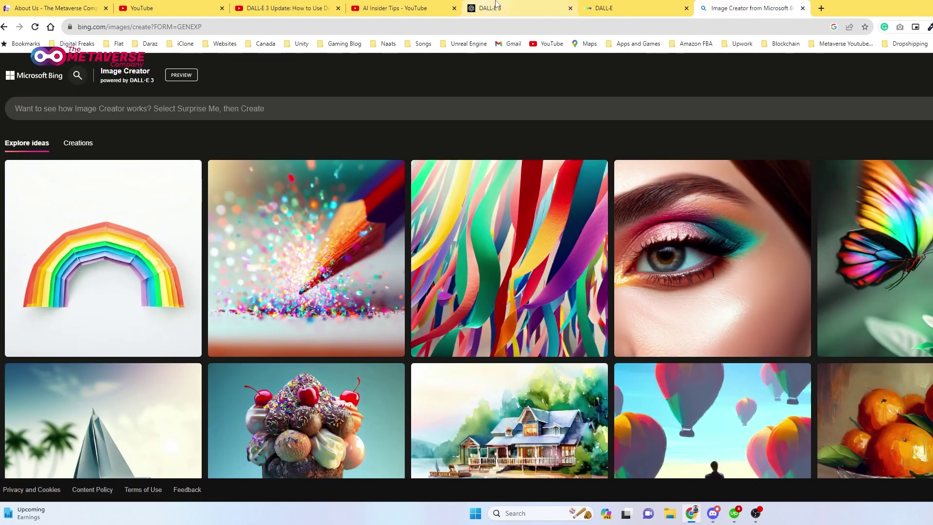
left_click(627, 7)
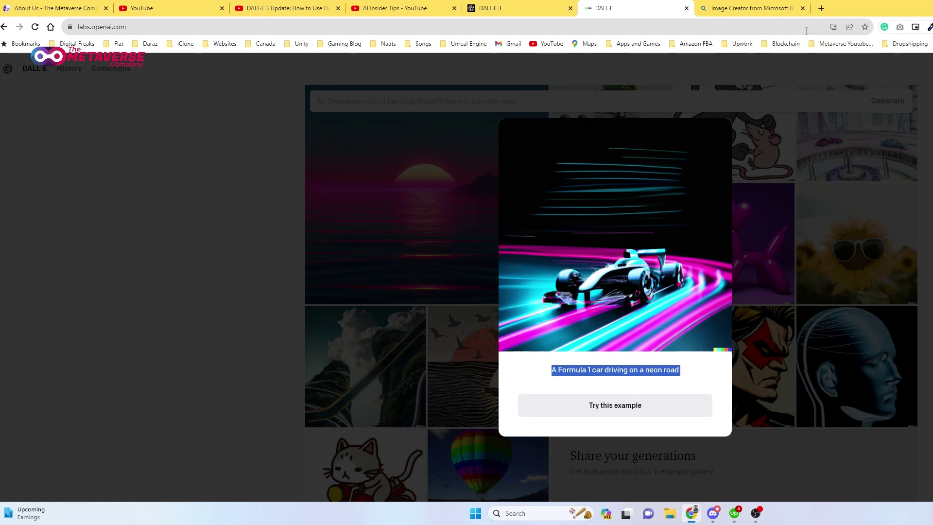
left_click(751, 8)
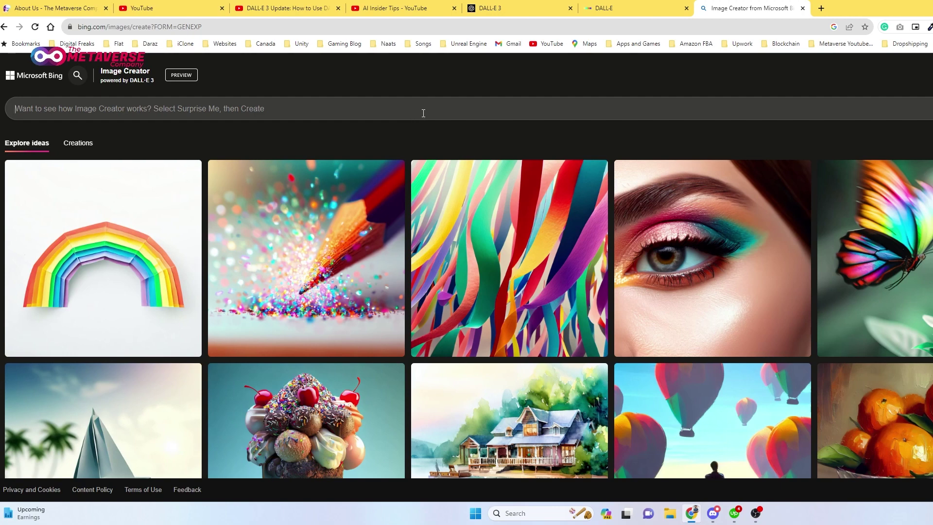
key("ctrl+v")
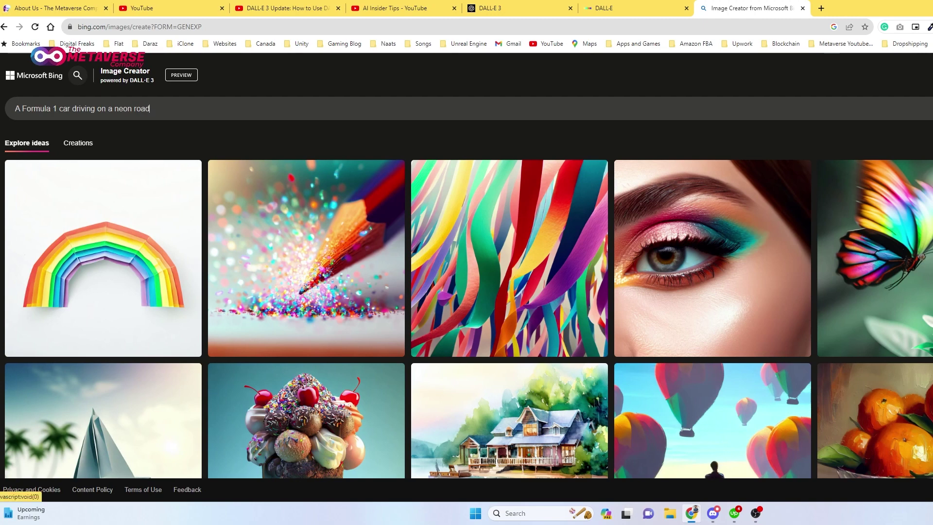
key("Return")
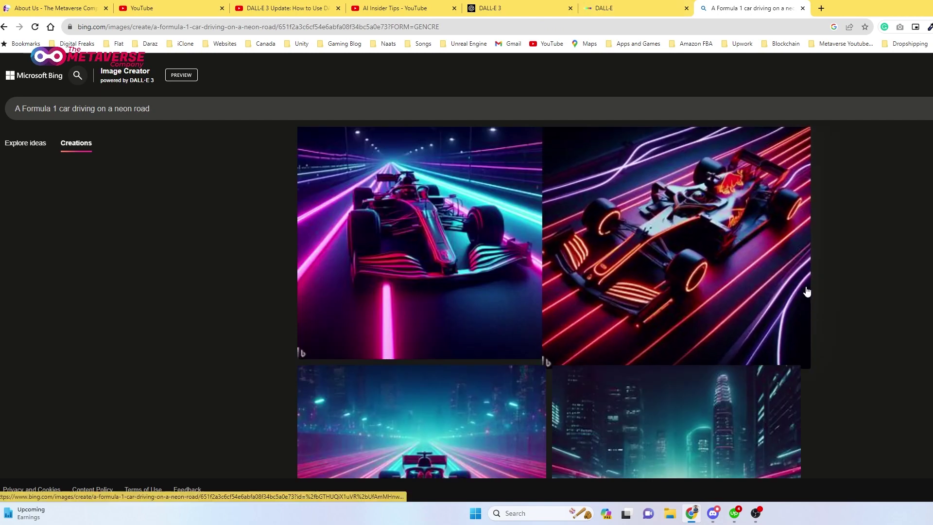
- Look over the four generated Formula 1 images and open the first one in its detail view
scroll(534, 287, "down", 2)
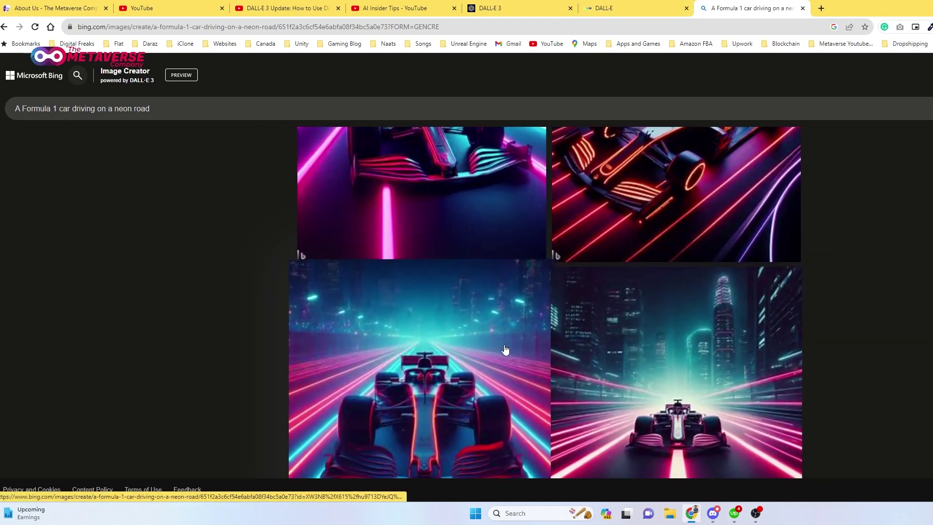
scroll(485, 340, "up", 2)
left_click(465, 336)
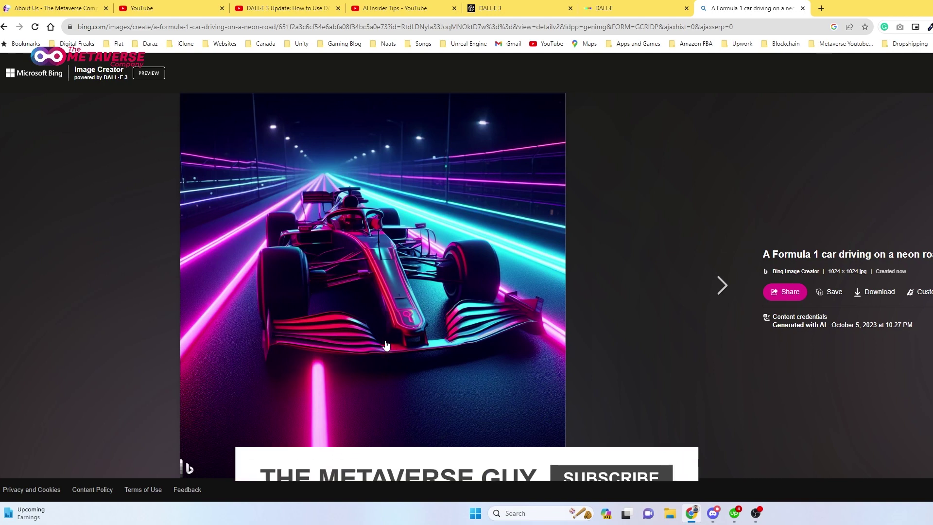
- Open the image for customizing in Microsoft Designer, view the design start page, and return to the Bing image
left_click(916, 294)
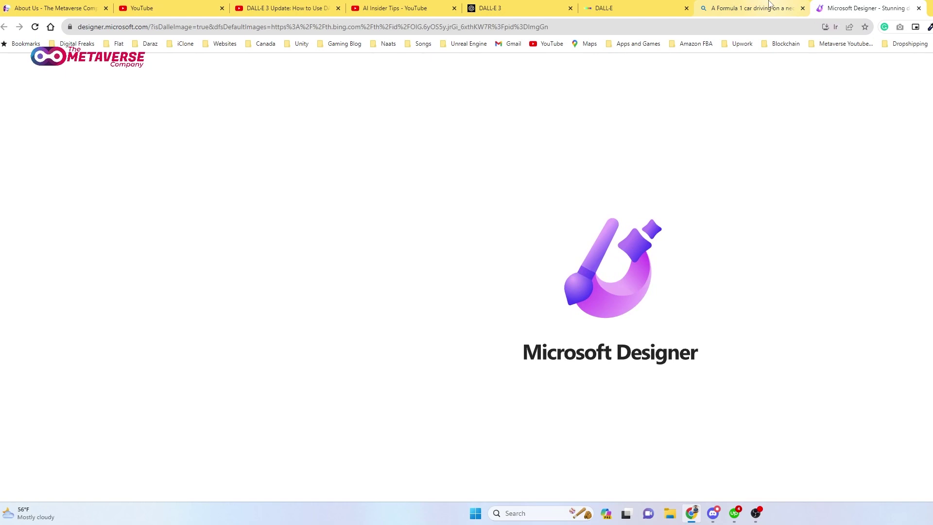
mouse_move(756, 3)
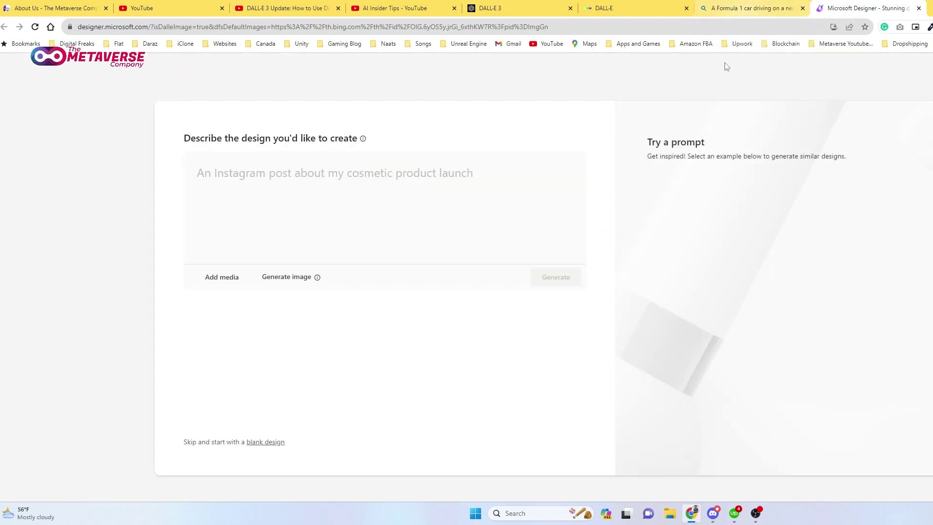
left_click(765, 6)
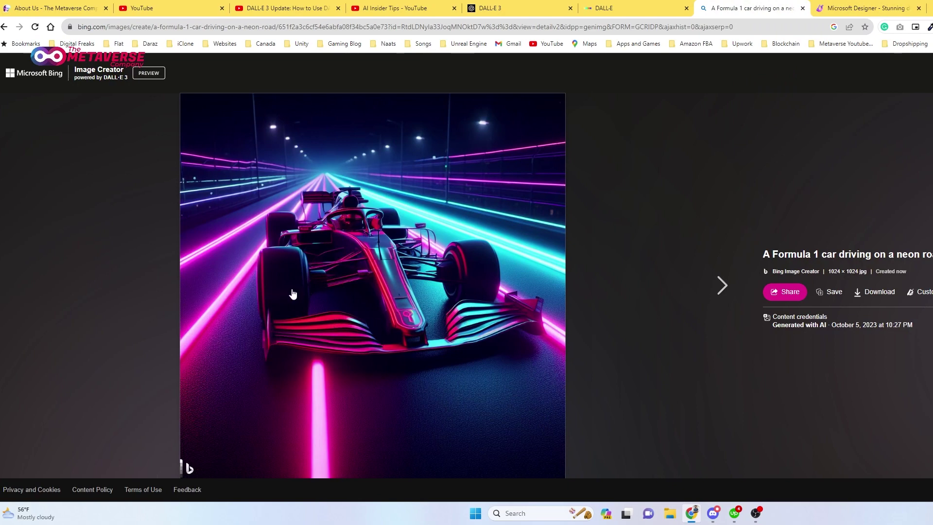
- Return to the DALL·E page, close the Formula 1 example, and review the Buy credits offer without purchasing
left_click(685, 5)
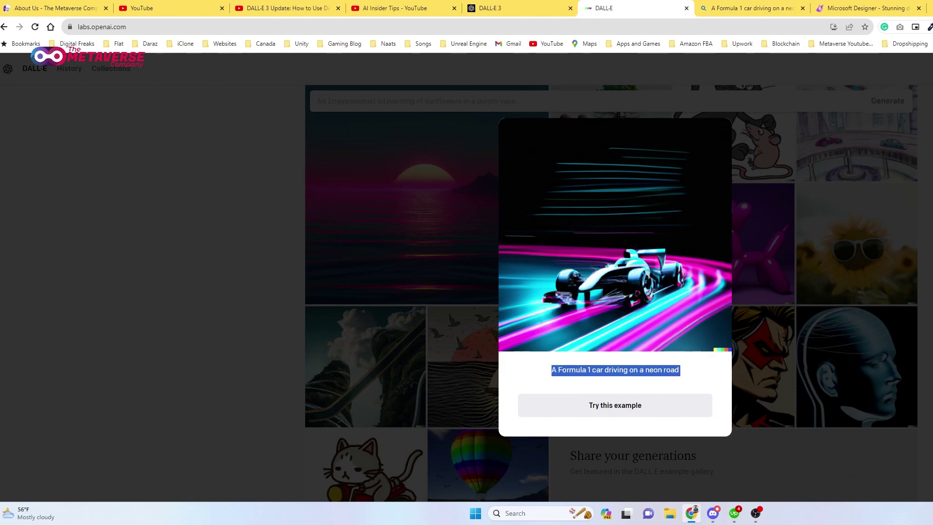
left_click(495, 283)
scroll(486, 291, "down", 15)
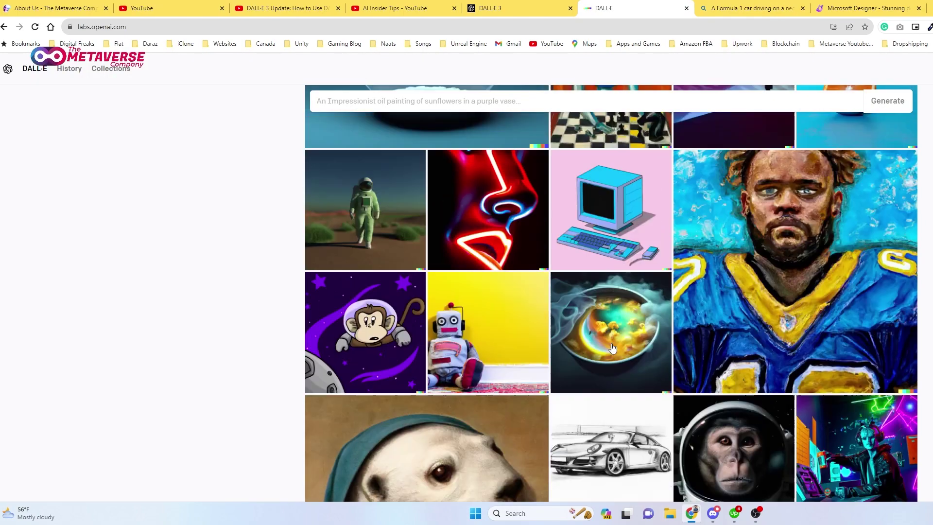
scroll(612, 348, "up", 15)
left_click(617, 301)
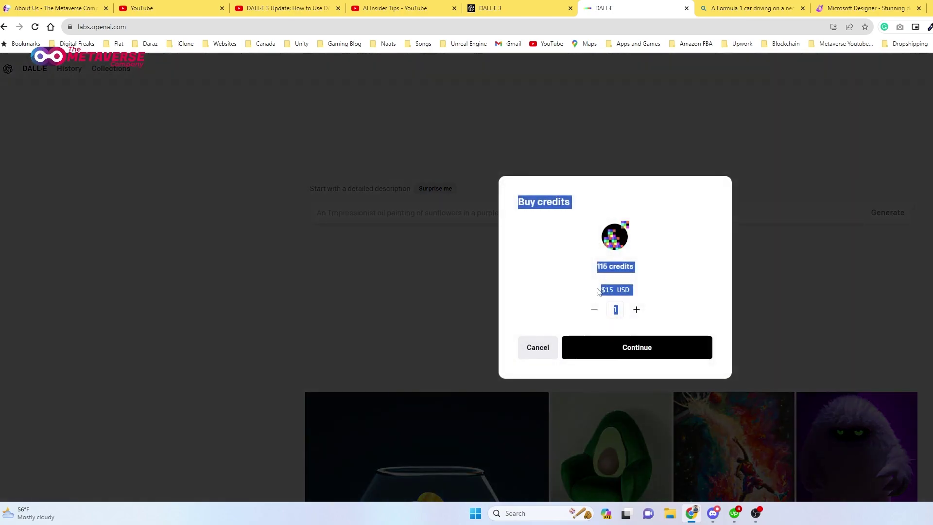
left_click(663, 276)
triple_click(617, 264)
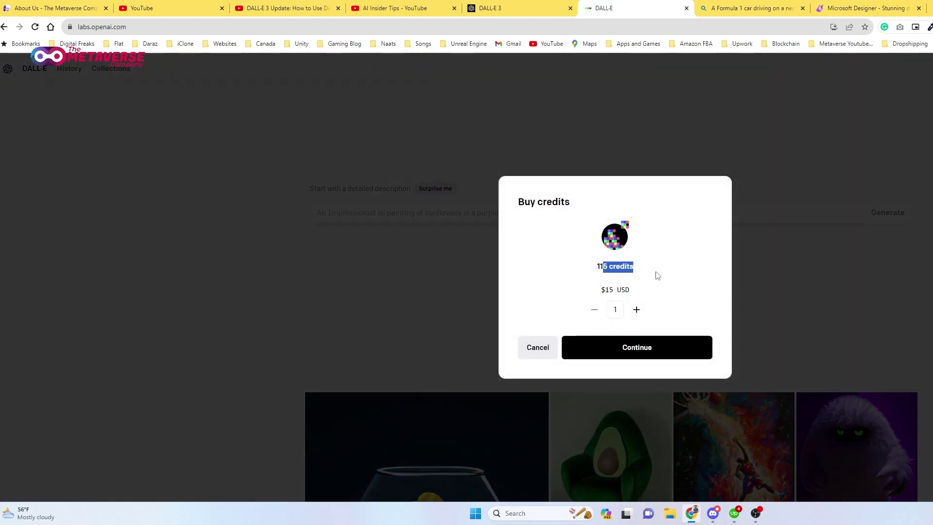
left_click(823, 281)
- Browse the DALL·E example gallery and reopen the Formula 1 car example for comparison
scroll(850, 313, "down", 7)
scroll(840, 321, "down", 10)
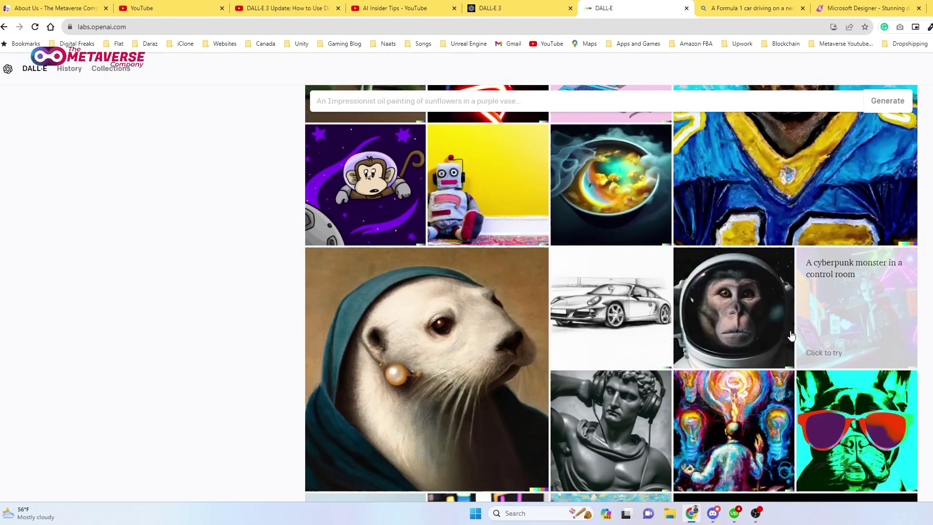
scroll(593, 410, "down", 5)
scroll(632, 387, "down", 5)
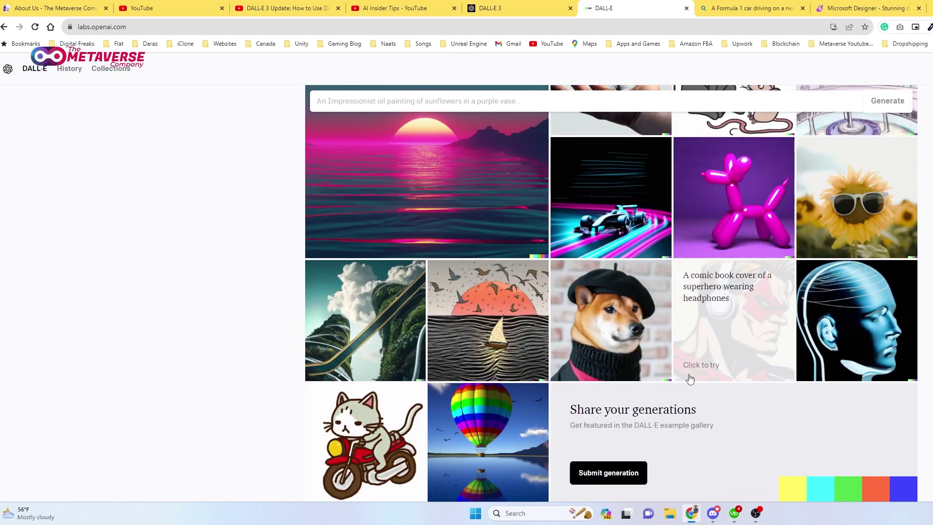
scroll(586, 367, "up", 2)
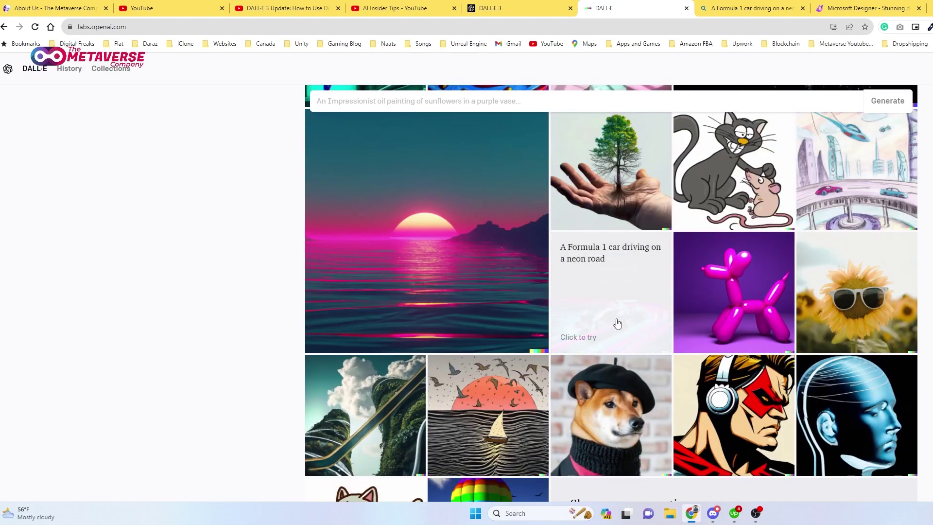
left_click(617, 323)
- Open the Bing Formula 1 image in its own tab, start saving it as a JPEG, cancel, and return to its detail view
left_click(787, 5)
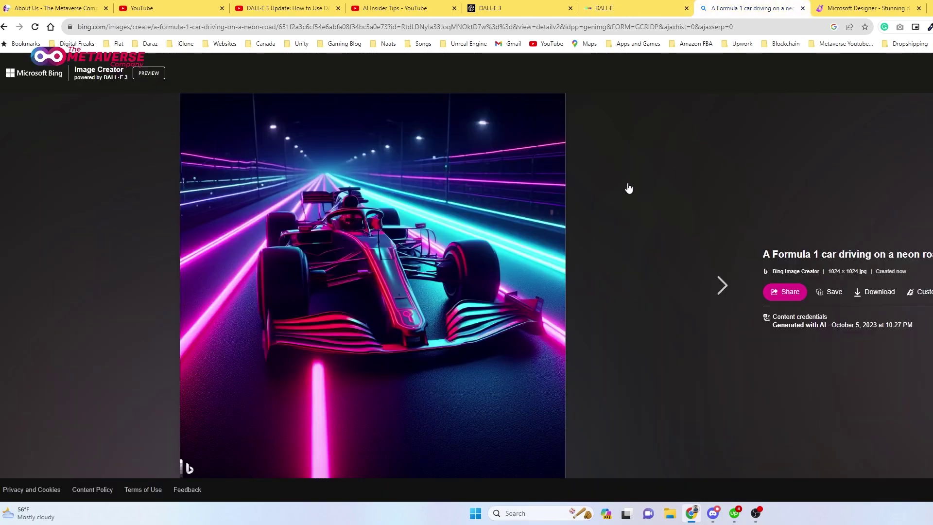
right_click(354, 280)
left_click(458, 356)
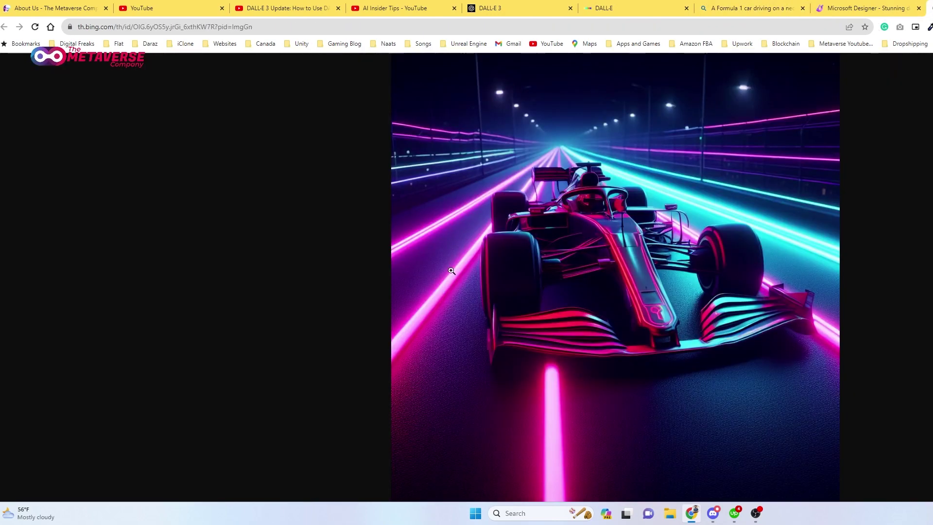
right_click(496, 223)
left_click(529, 243)
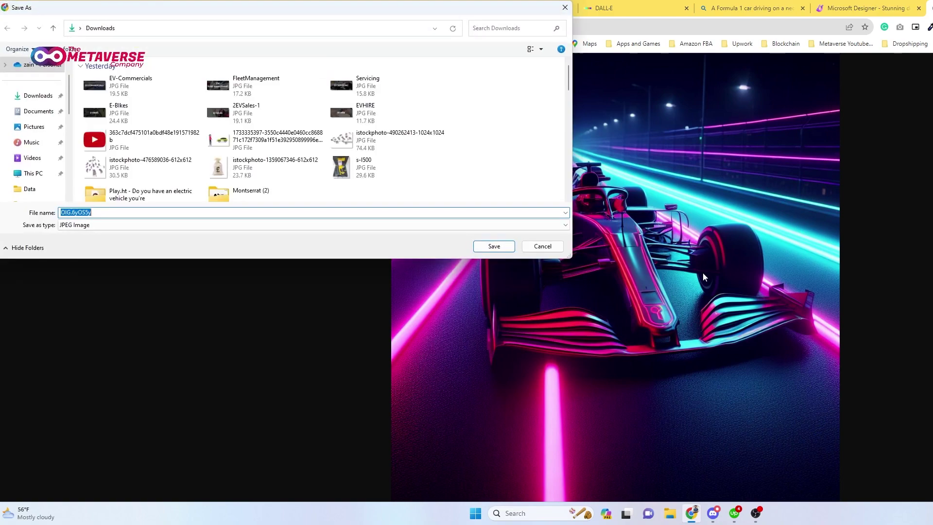
left_click(542, 246)
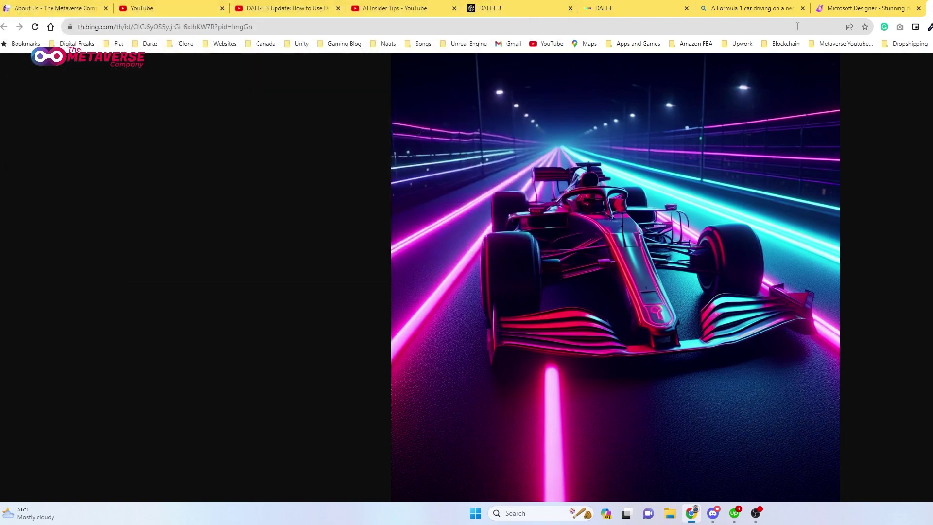
left_click(772, 6)
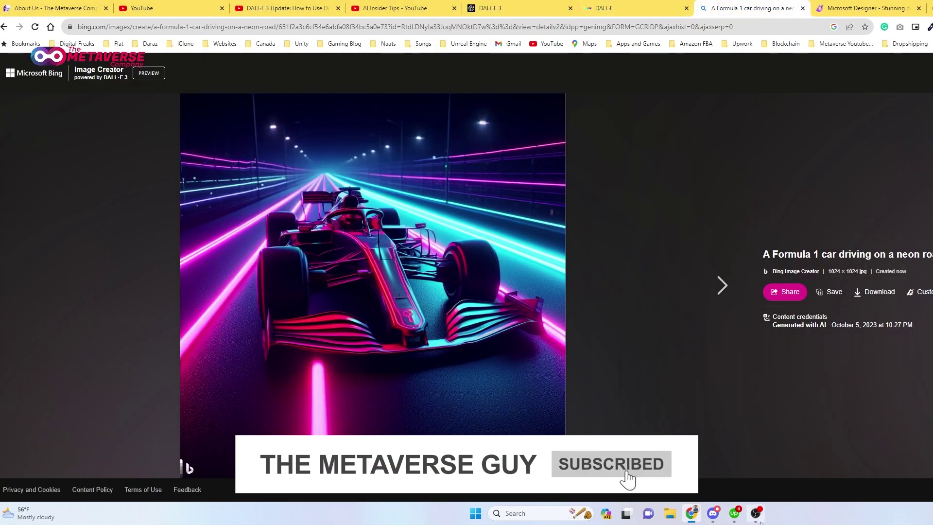
left_click(755, 513)
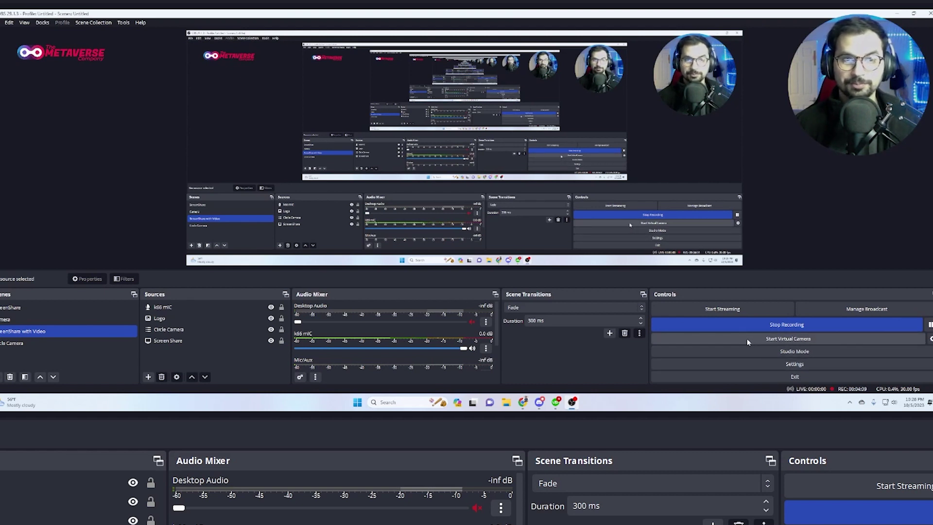
left_click(738, 325)
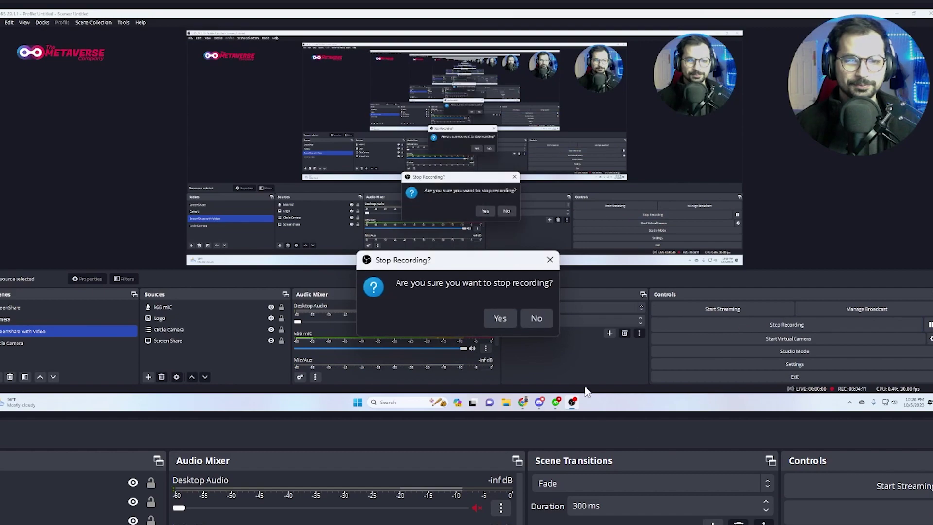